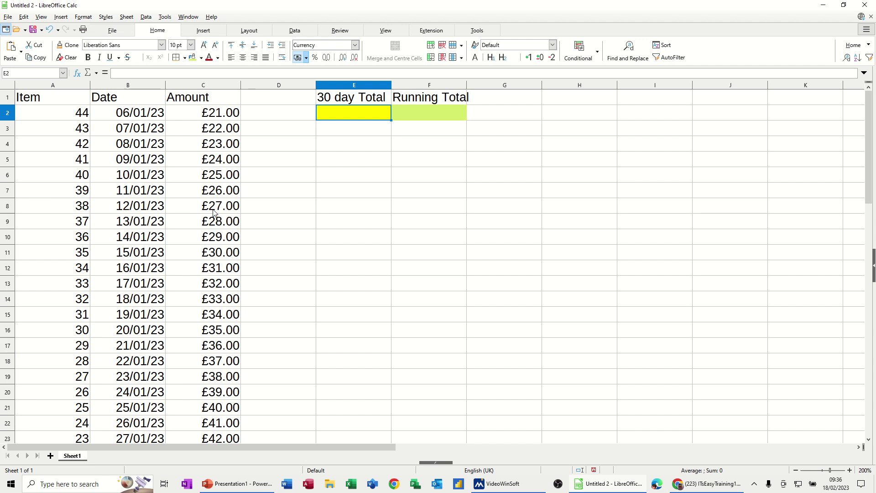
Scroll down through the data to check the last date, then return to the top.
scroll(214, 214, "down", 5)
scroll(213, 215, "down", 6)
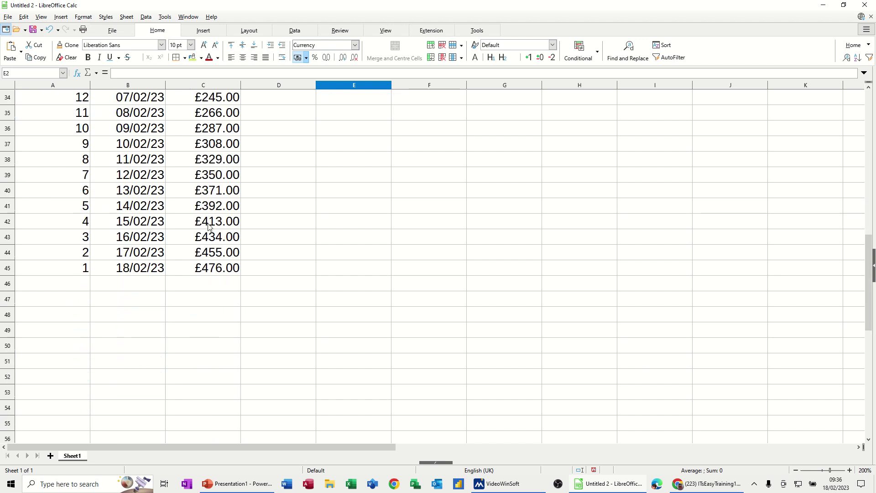
left_click(131, 270)
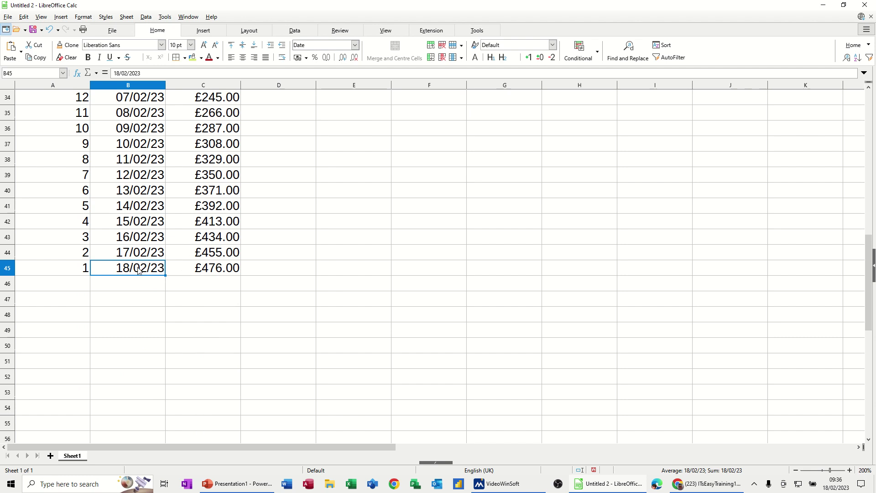
scroll(292, 241, "up", 11)
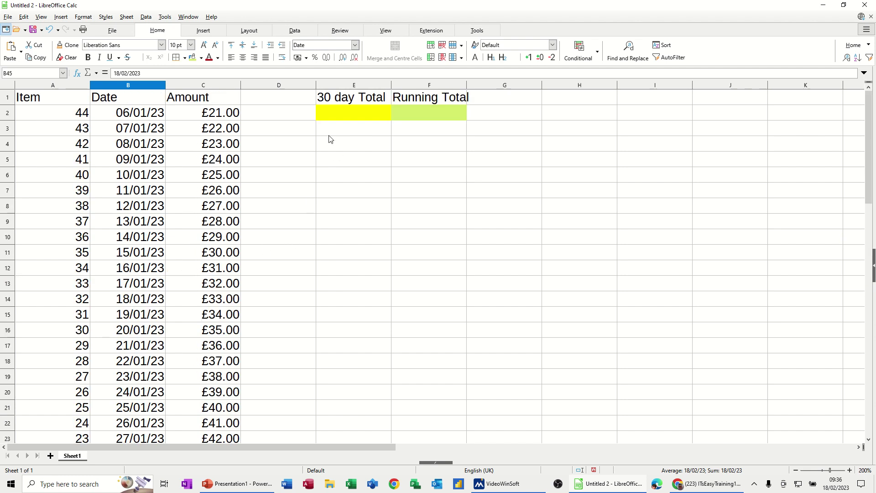
Enter =SUM(C2:C45) in Running Total cell F2, showing £6,322.00.
left_click(340, 118)
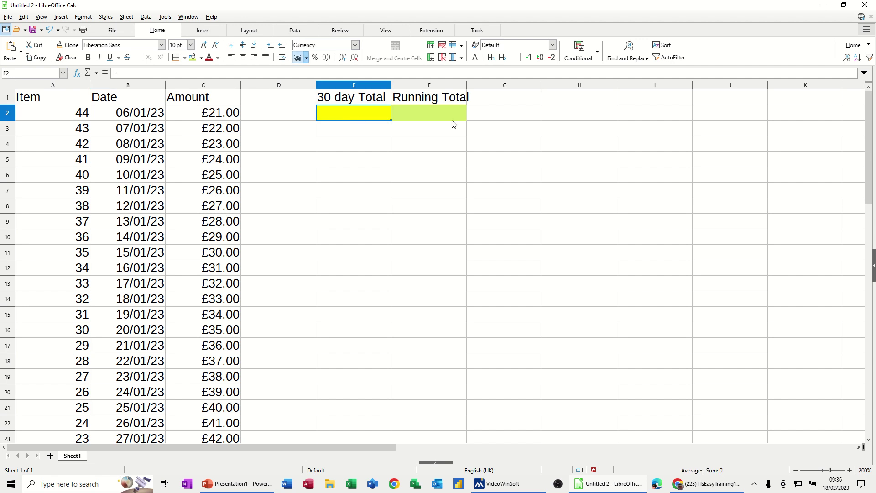
left_click(425, 117)
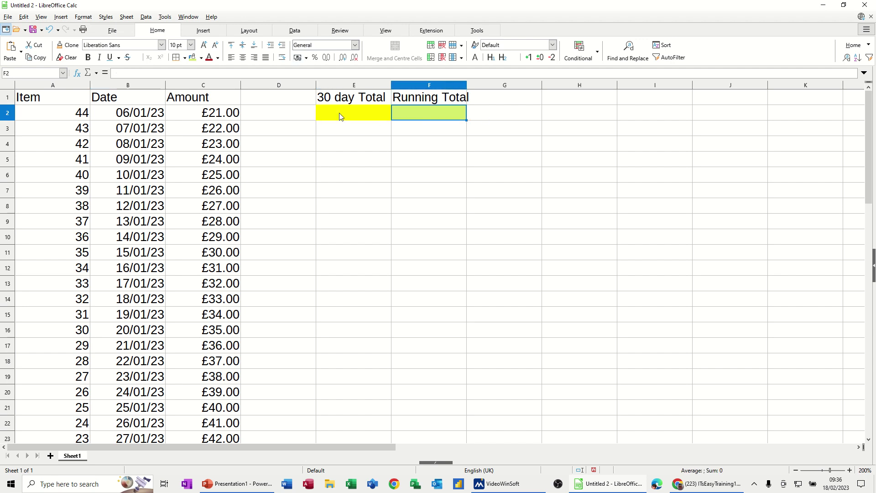
left_click(88, 77)
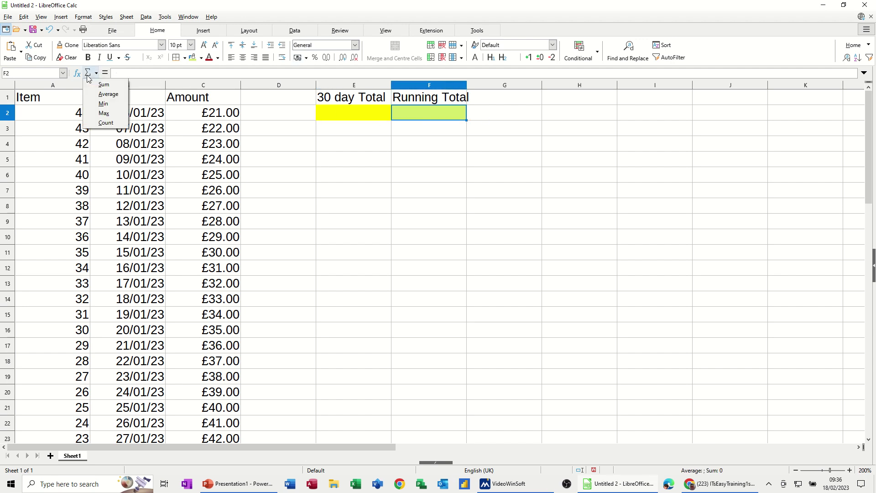
left_click(102, 84)
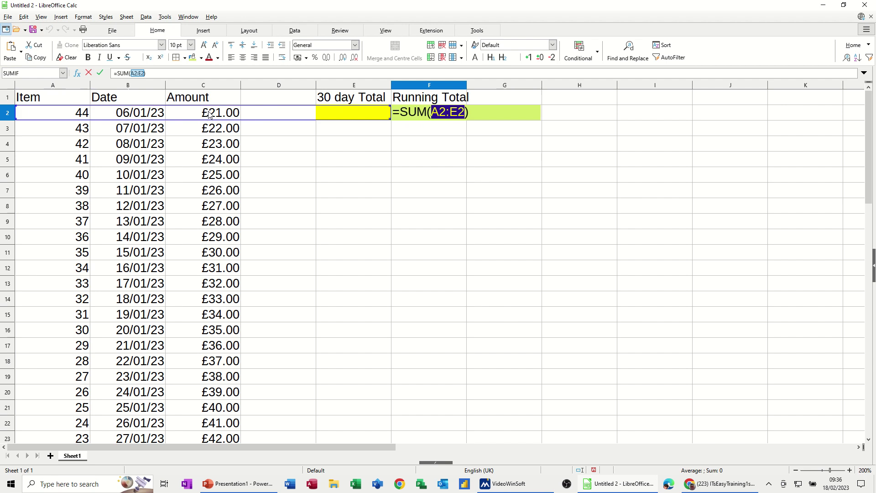
left_click(211, 129)
left_click_drag(212, 114, 221, 203)
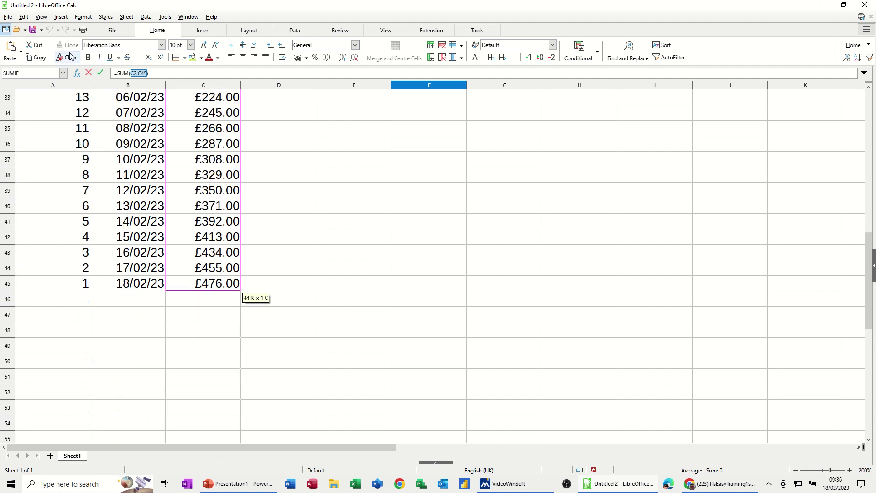
left_click(100, 73)
scroll(456, 215, "up", 10)
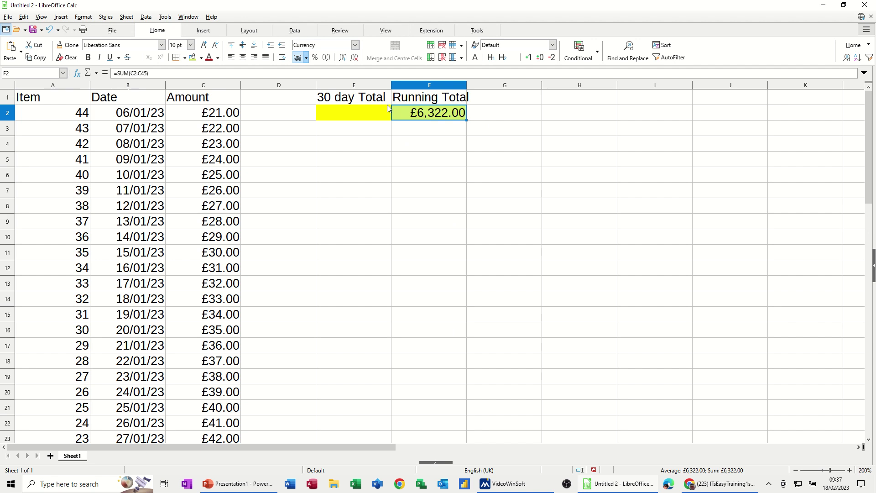
In E2, begin =sumif(B2:B45,">"&today()-30, so dates within the last 30 days are matched.
left_click(343, 118)
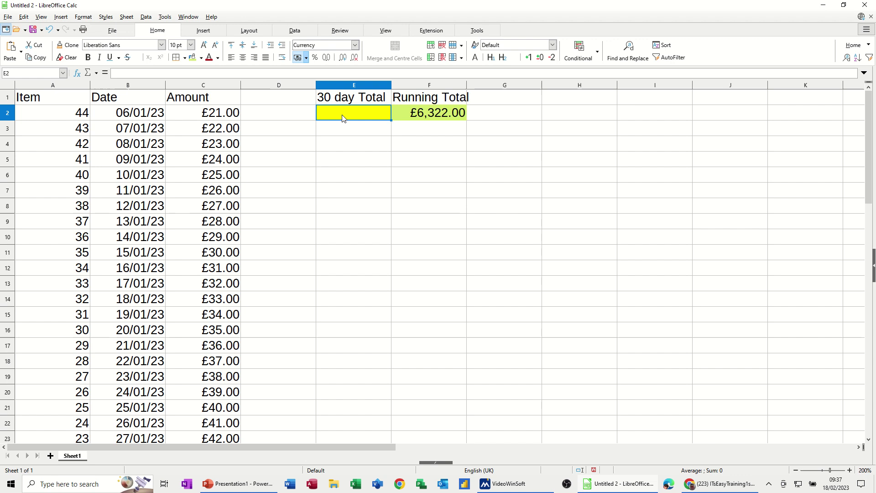
type("=su")
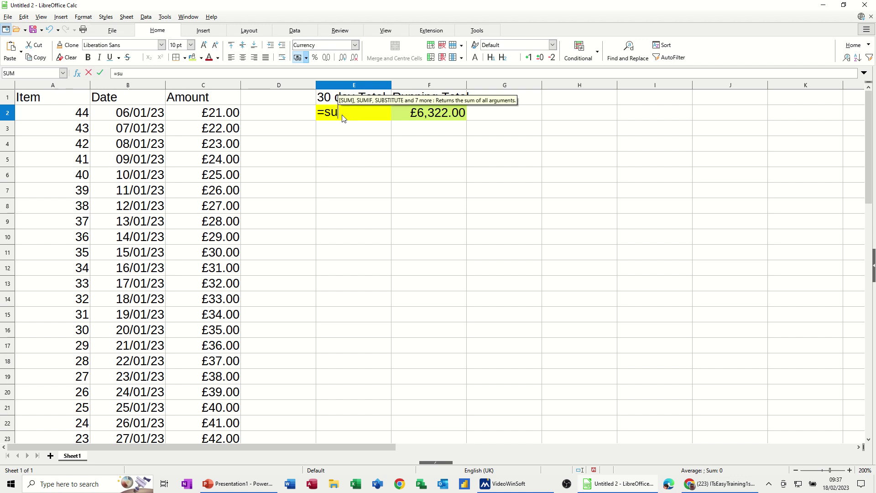
type("mif(")
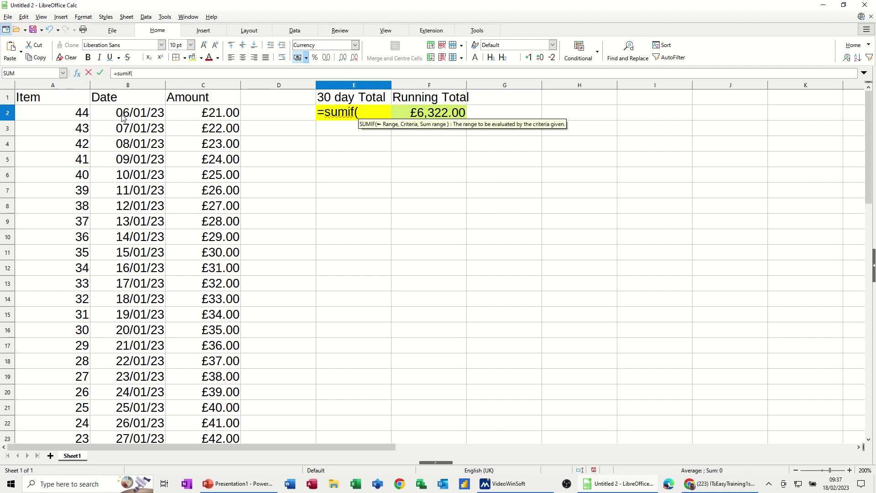
left_click_drag(128, 116, 143, 283)
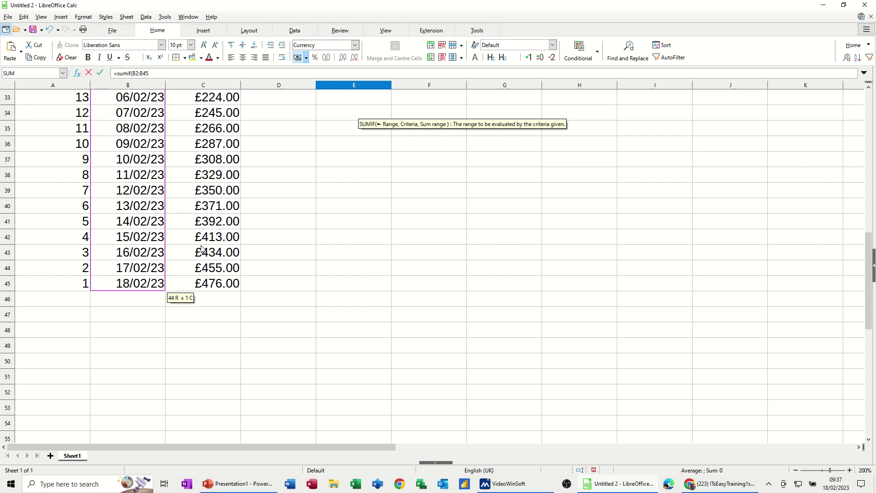
type(",")
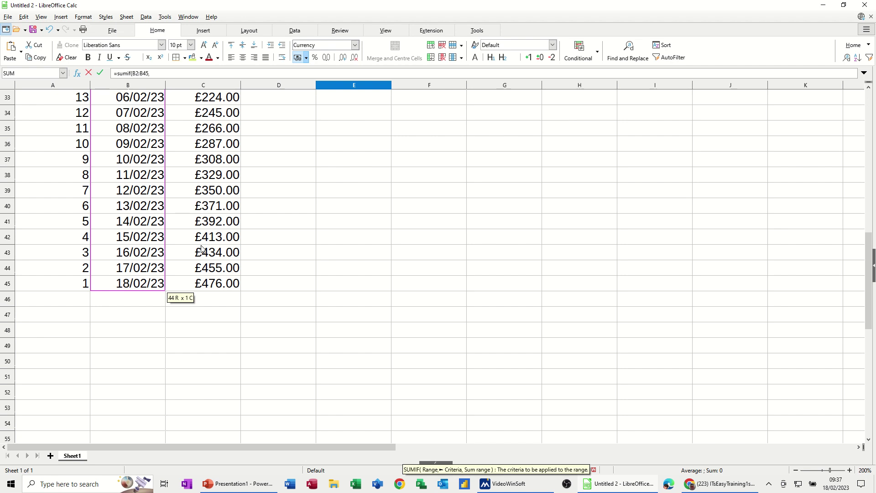
type("\"")
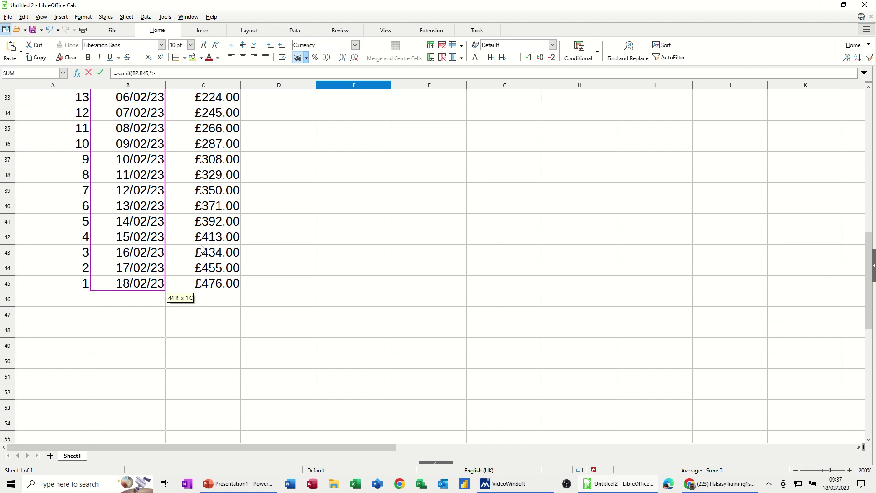
type(">\"")
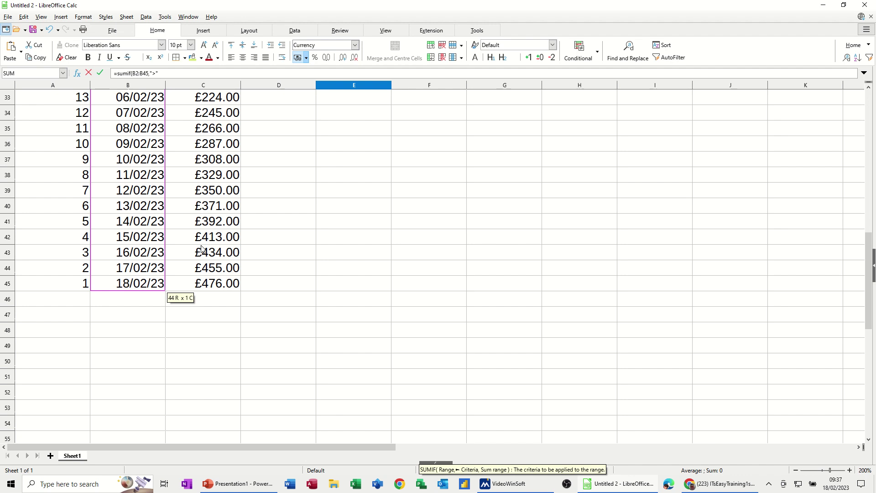
type("&")
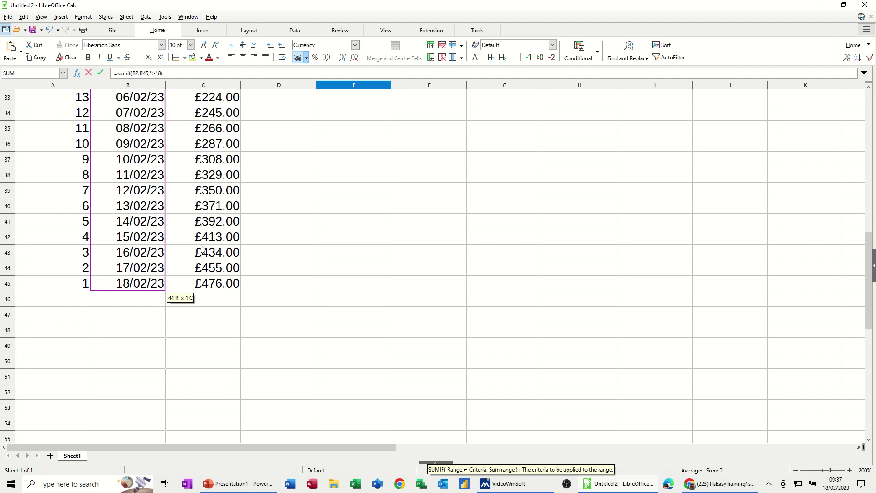
type("today")
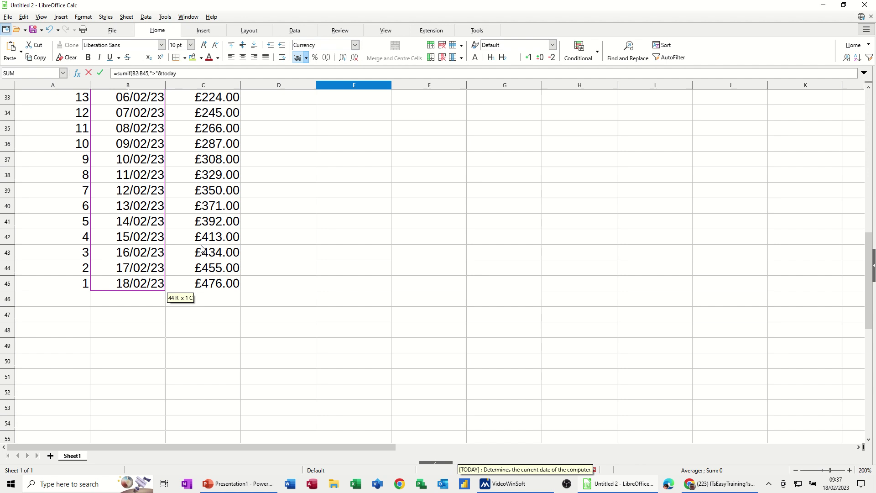
type("()")
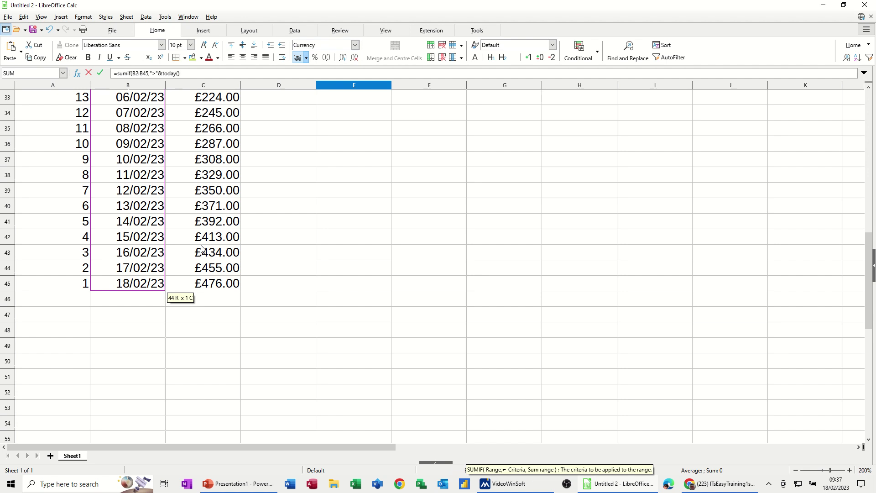
type("-30")
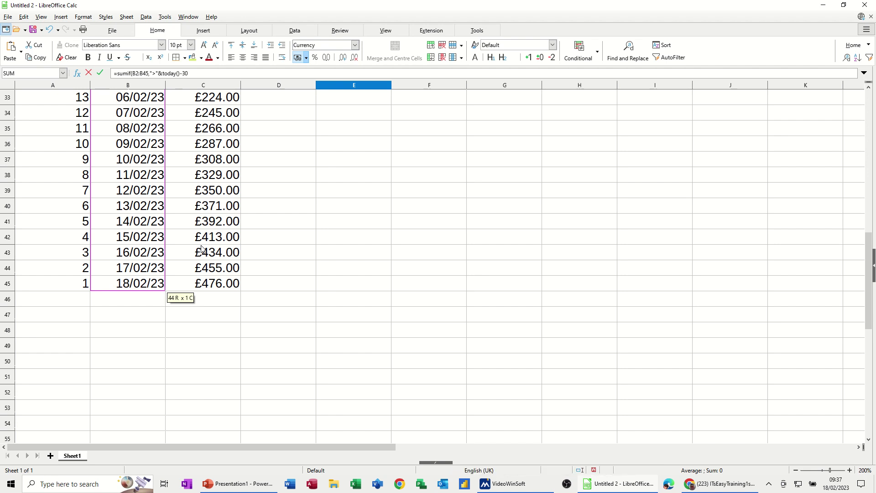
type(",")
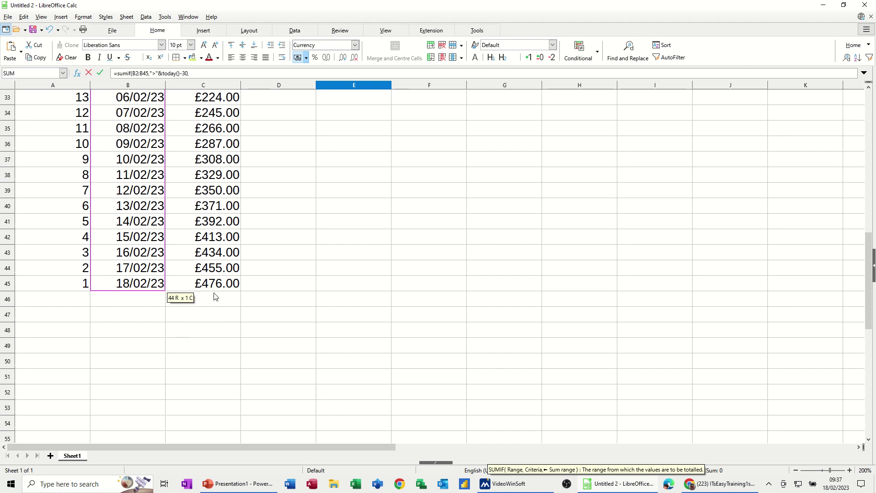
Finish E2 as =sumif(B2:B45,">"&today()-30,C2:C45), giving £5,937.00.
scroll(260, 236, "up", 11)
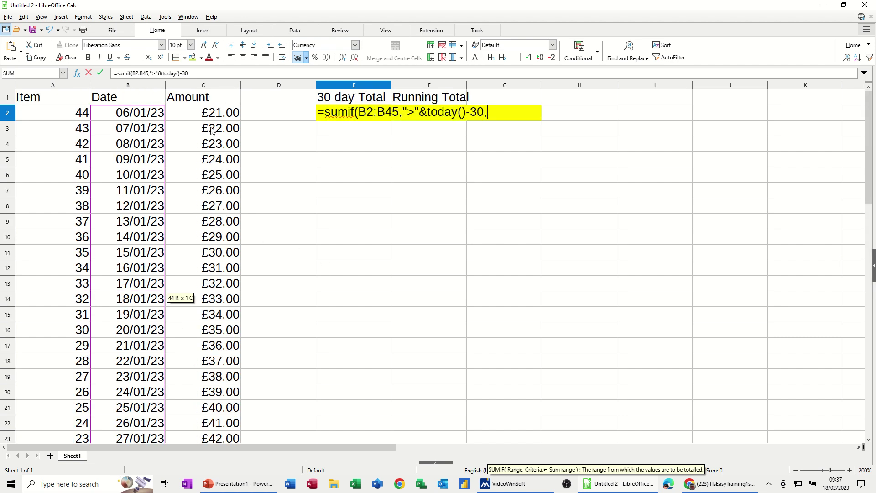
left_click_drag(208, 114, 151, 292)
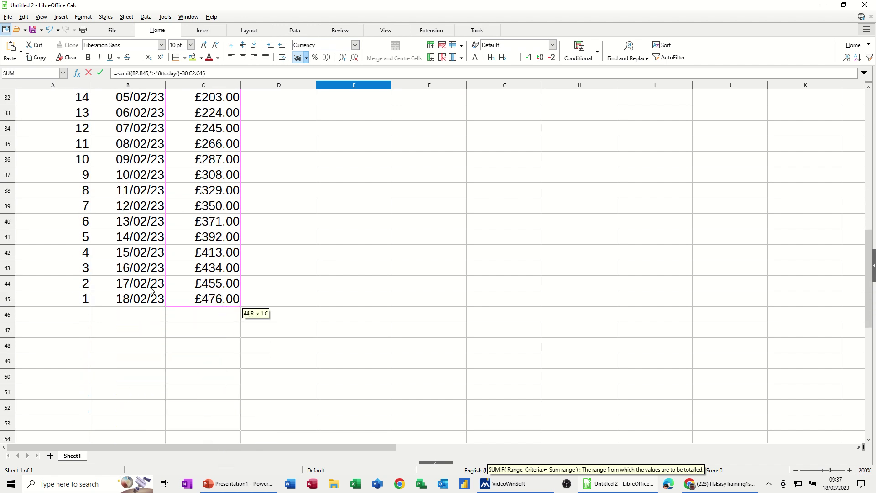
left_click(222, 73)
type(")")
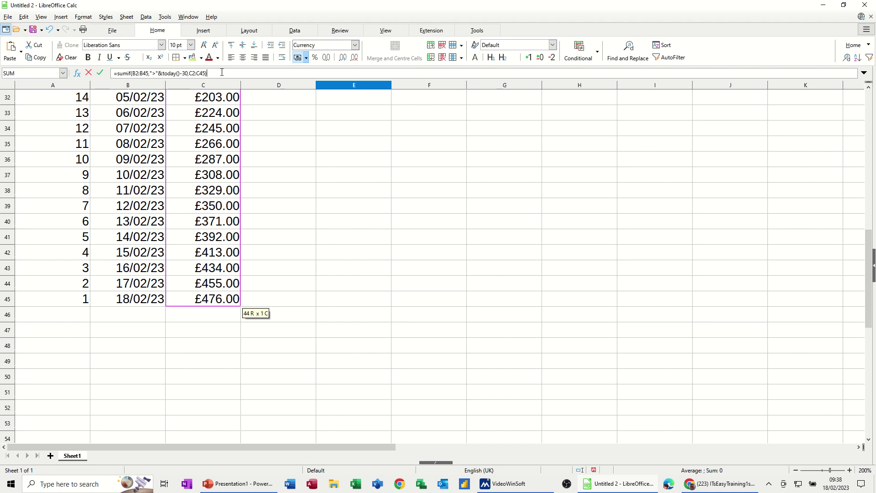
key("Return")
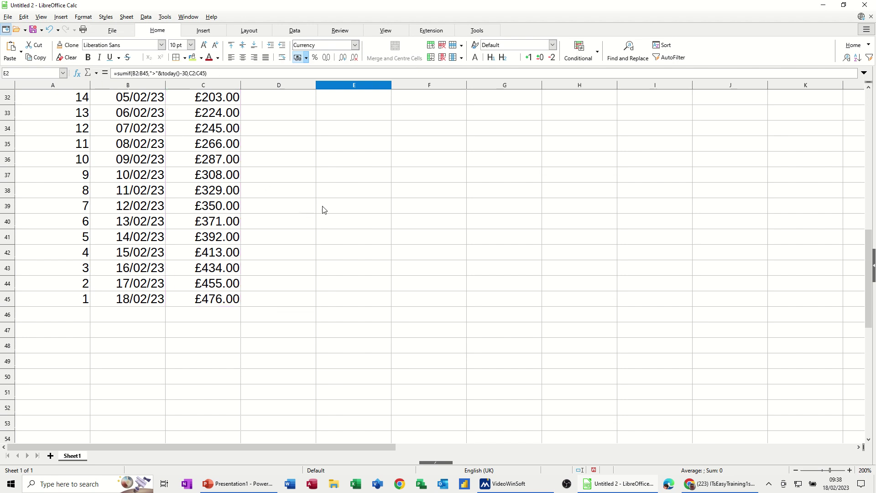
scroll(322, 211, "up", 8)
scroll(322, 210, "up", 3)
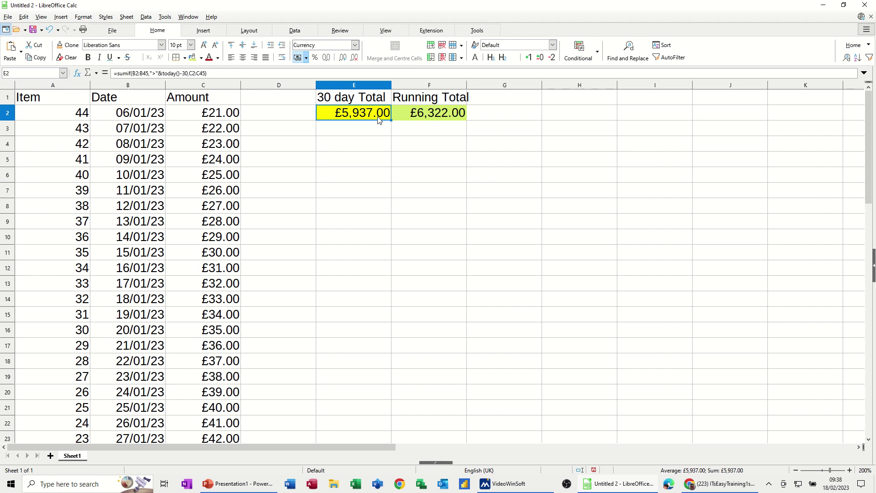
scroll(201, 361, "down", 5)
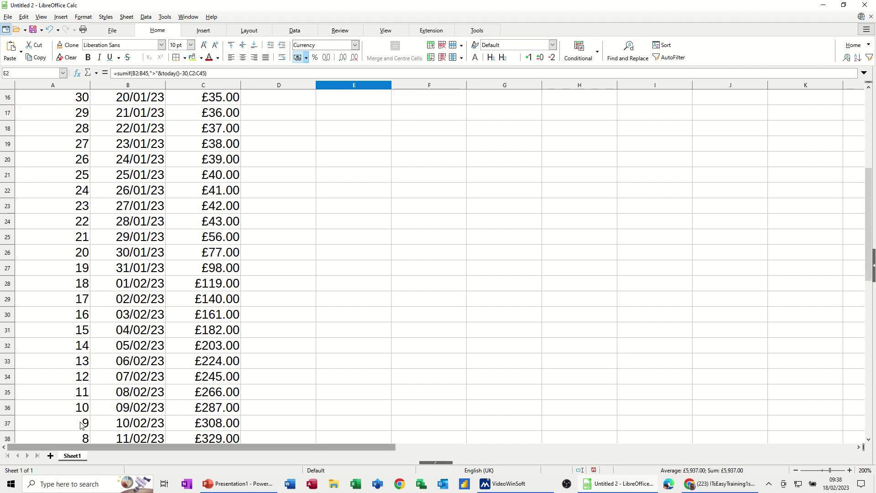
scroll(54, 369, "down", 6)
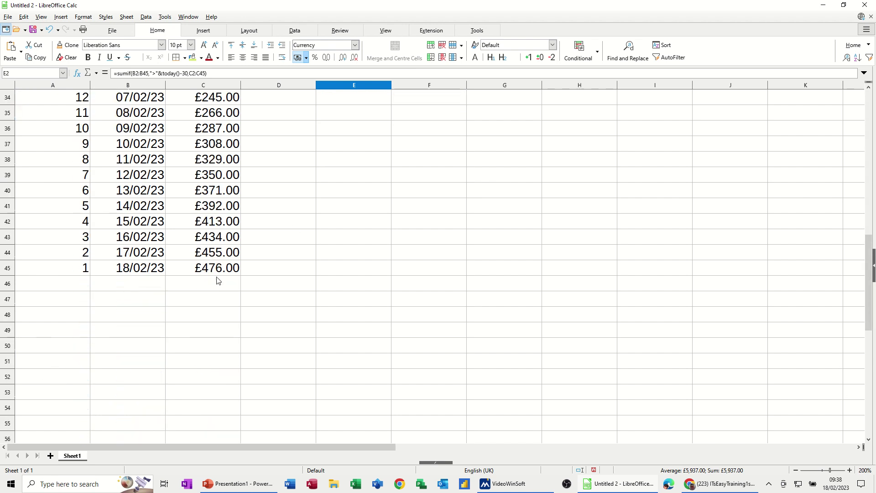
left_click_drag(220, 268, 195, 114)
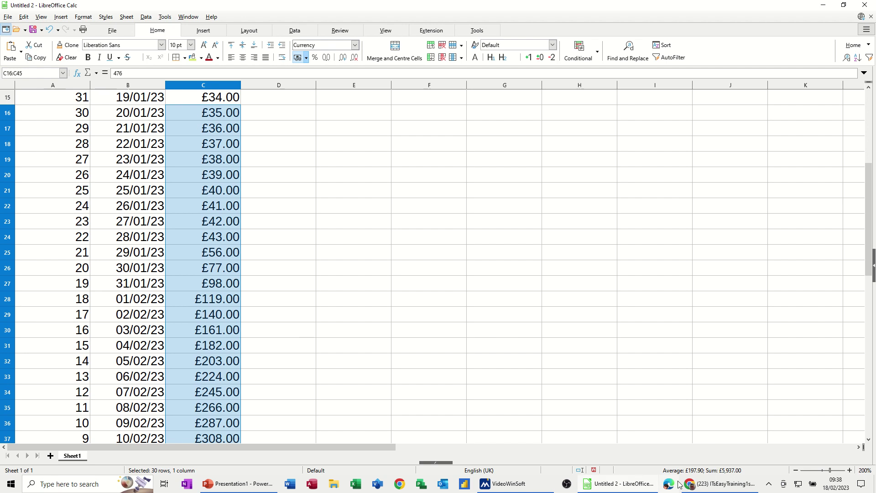
scroll(332, 239, "up", 5)
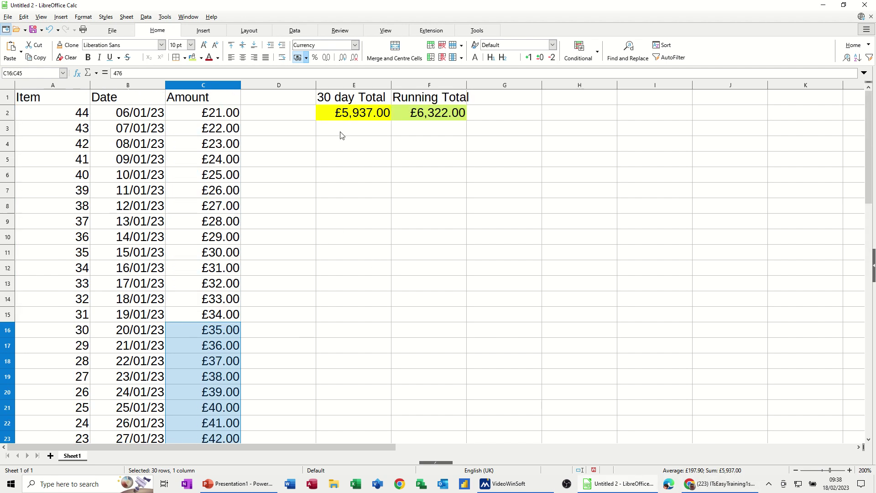
left_click(362, 119)
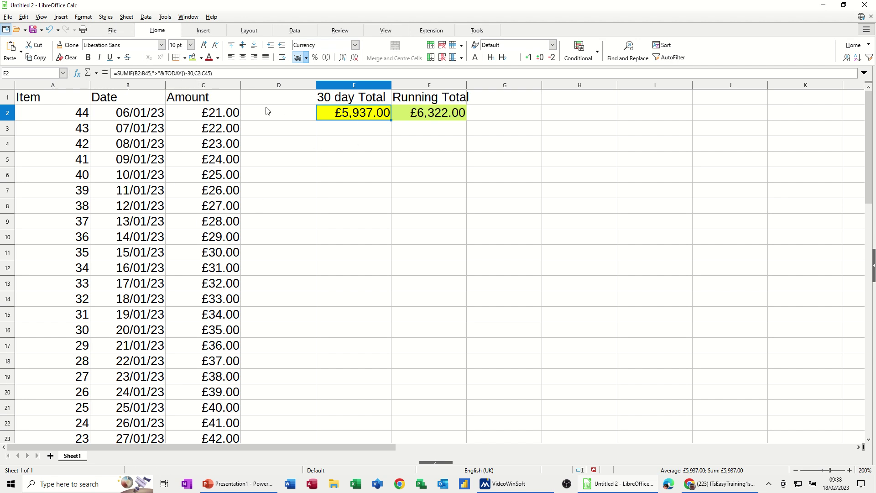
left_click(133, 86)
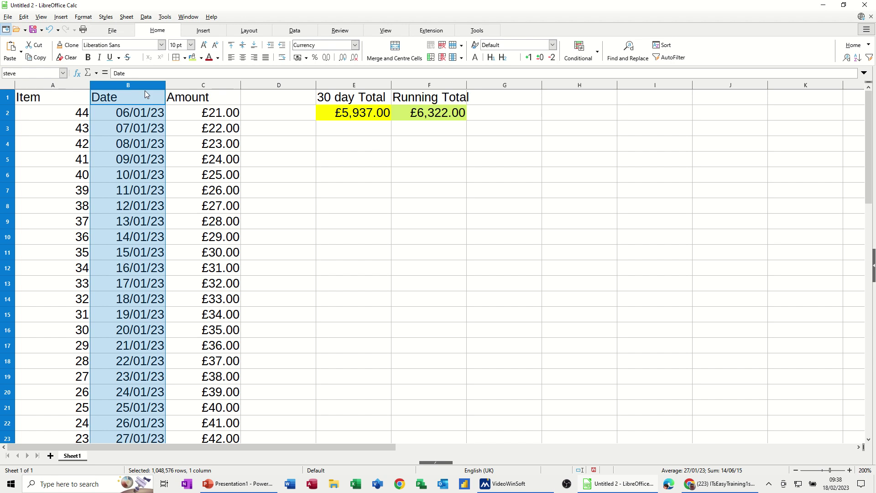
left_click(201, 87)
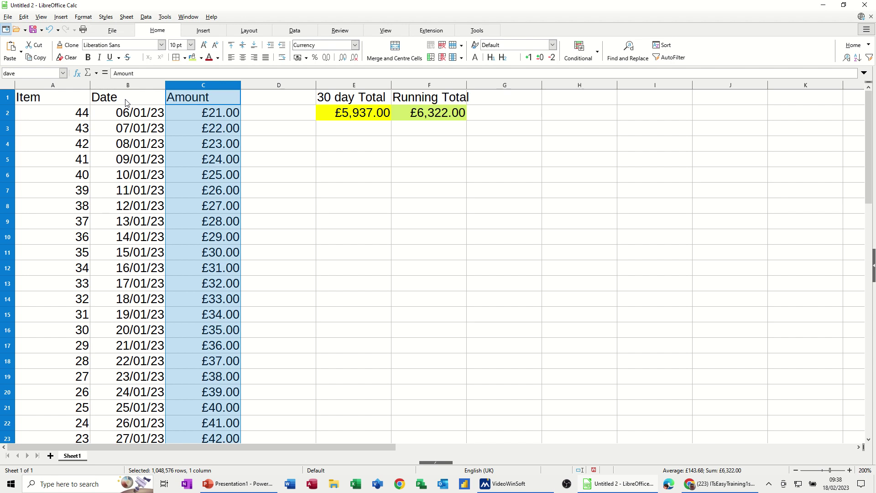
Change E2's SUMIF to use steve in place of B2:B45 and dave in place of C2:C45.
left_click(341, 117)
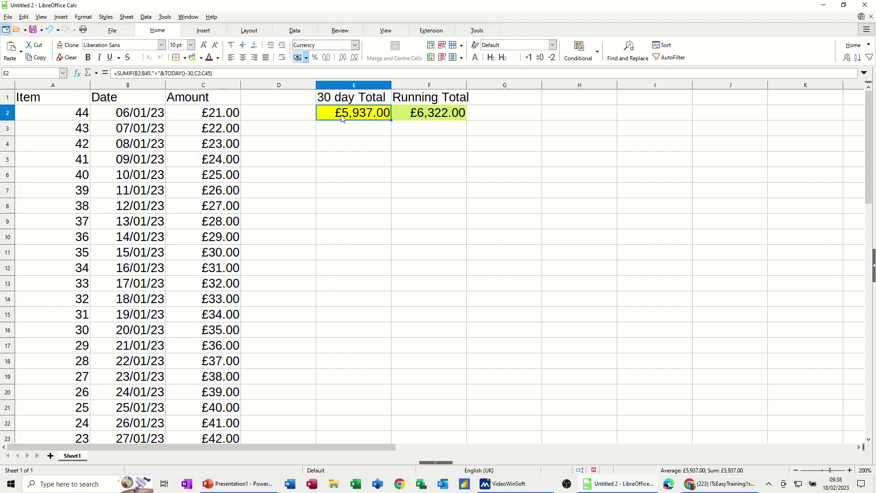
left_click(149, 73)
left_click_drag(149, 73, 138, 82)
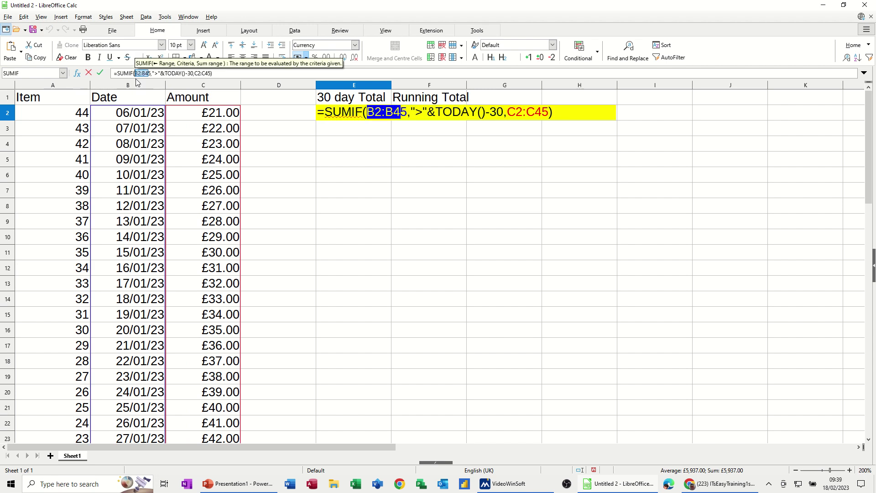
key("BackSpace")
key("Delete")
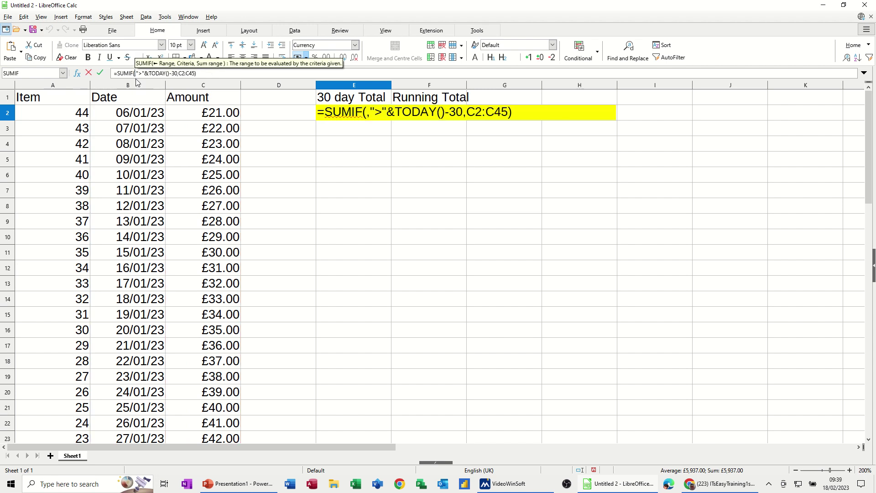
type("steve")
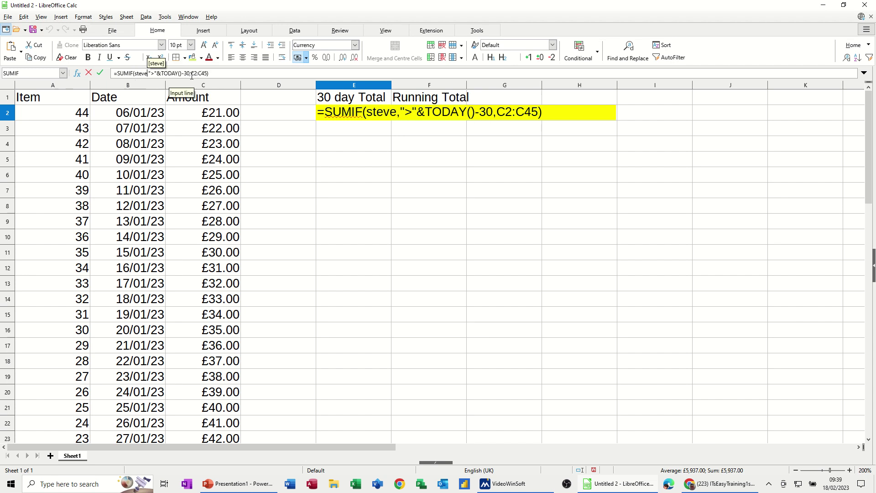
left_click_drag(191, 75, 205, 71)
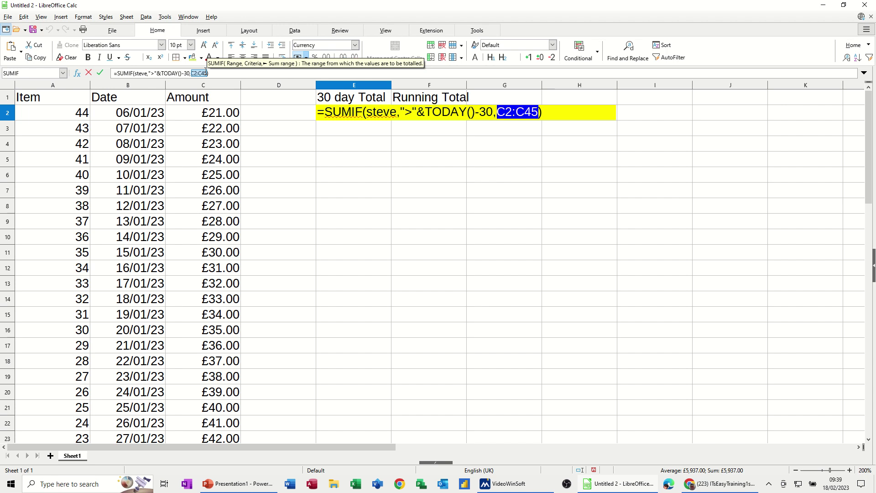
type("dave")
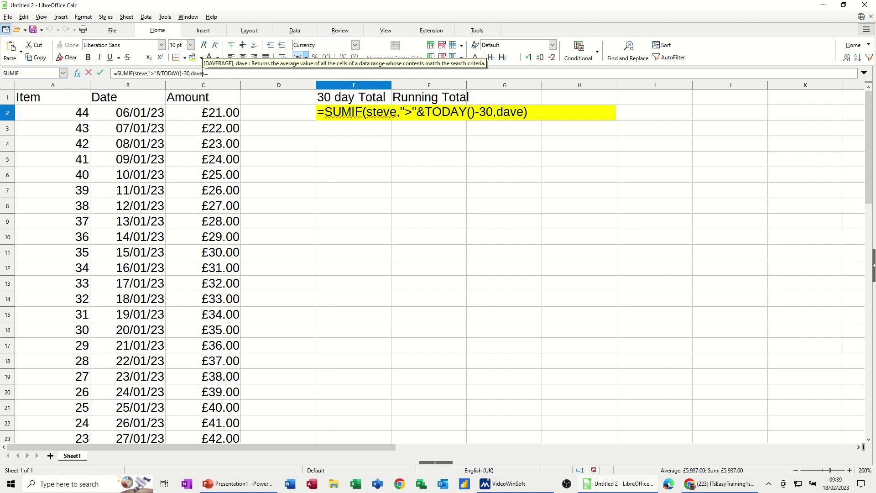
left_click(100, 73)
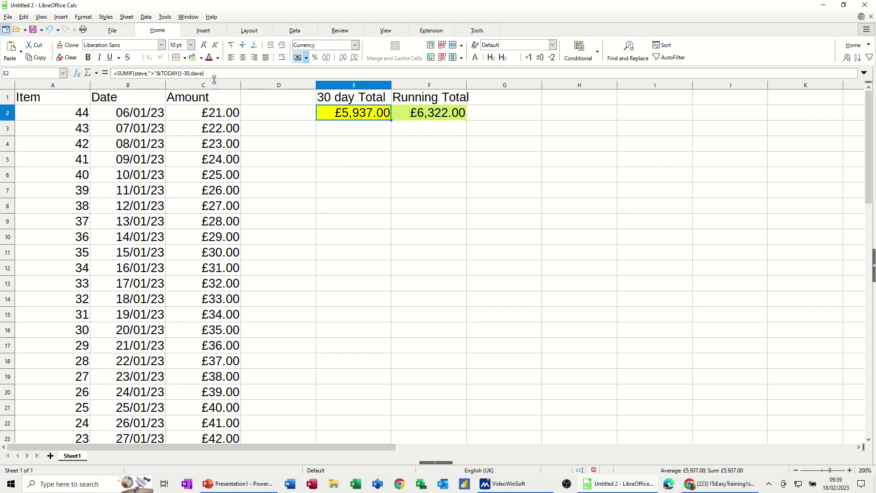
key("ctrl+z")
Enter =averageif(steve,">"&today()-30,dave) in E3, showing 197.9.
left_click(350, 134)
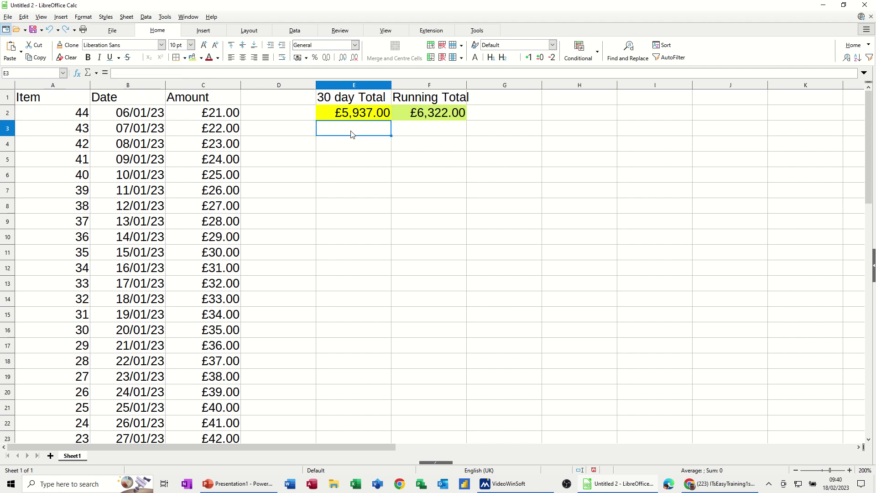
type("=aver")
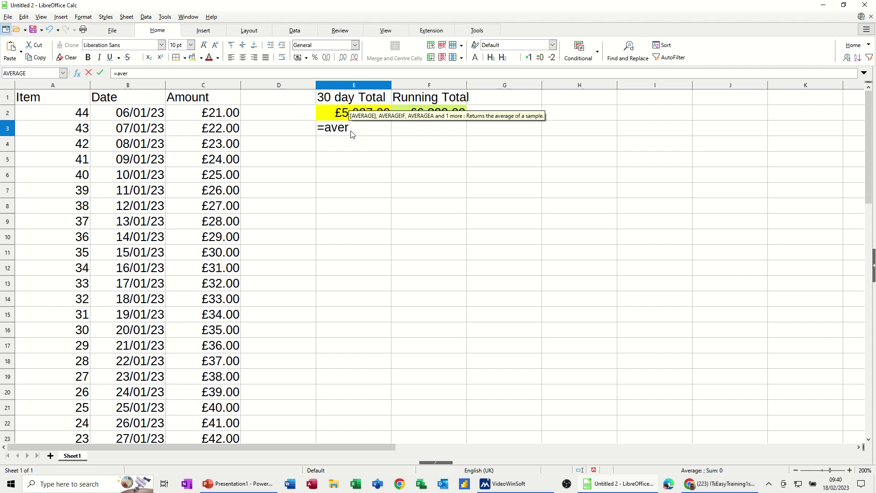
type("ageif")
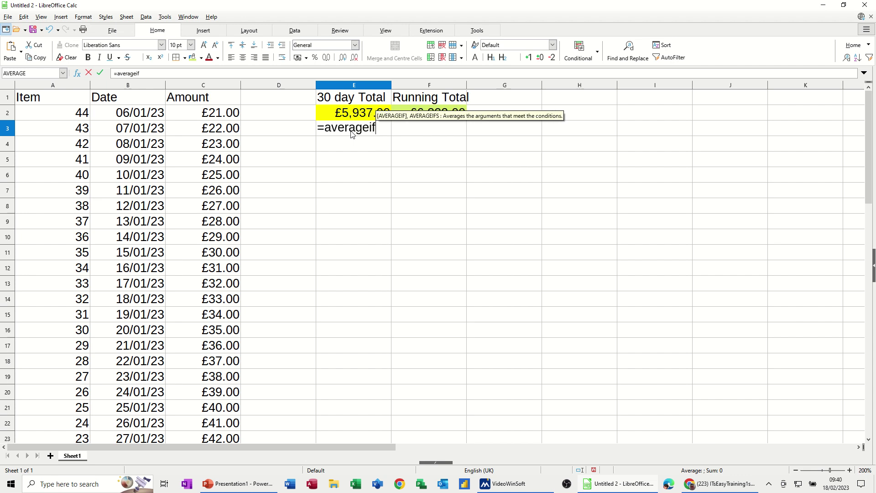
type("(")
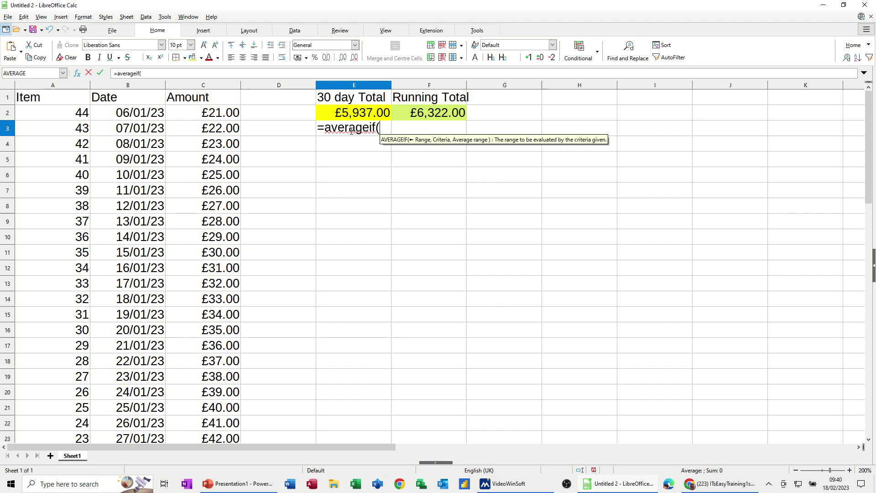
type("steve")
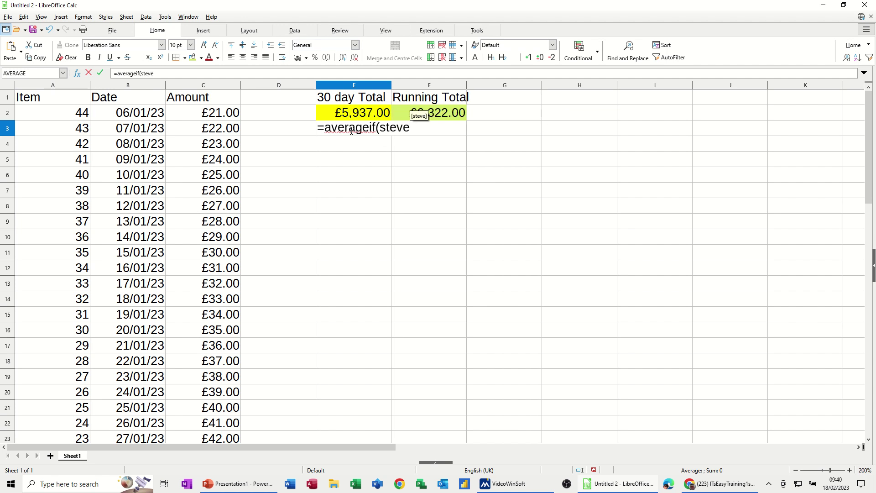
type(",\">\"")
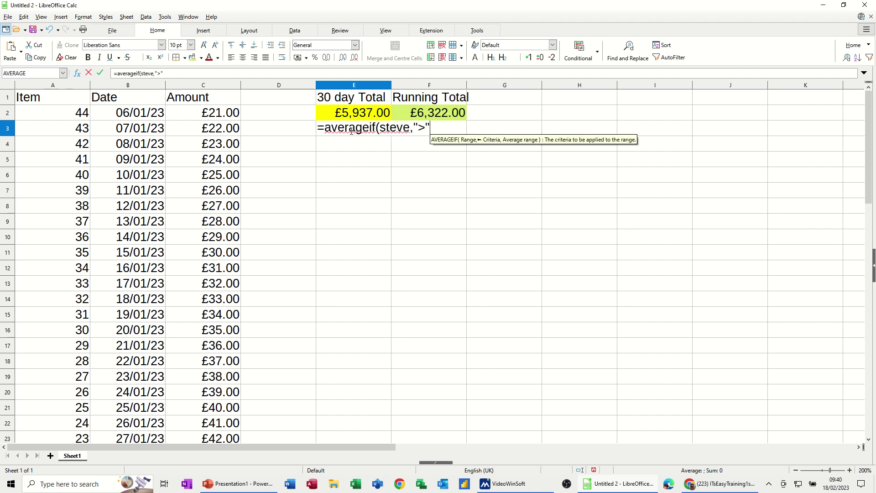
type("&")
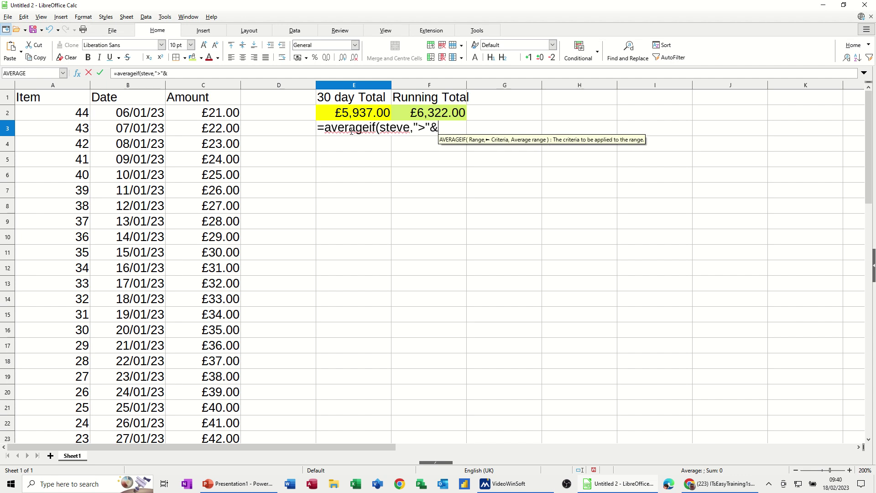
type("to")
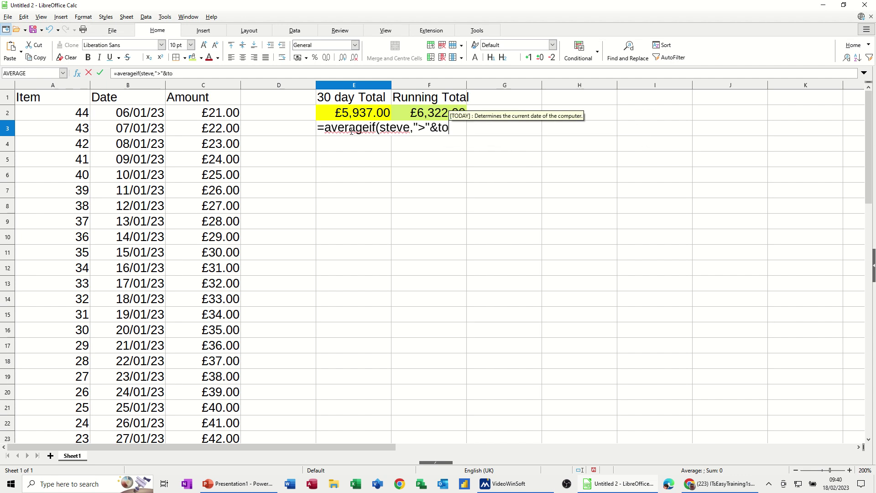
type("day()")
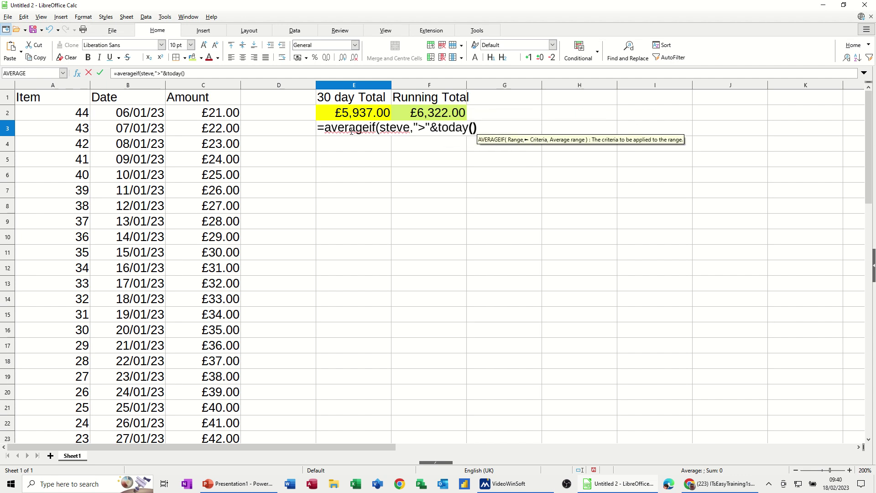
type("-30,")
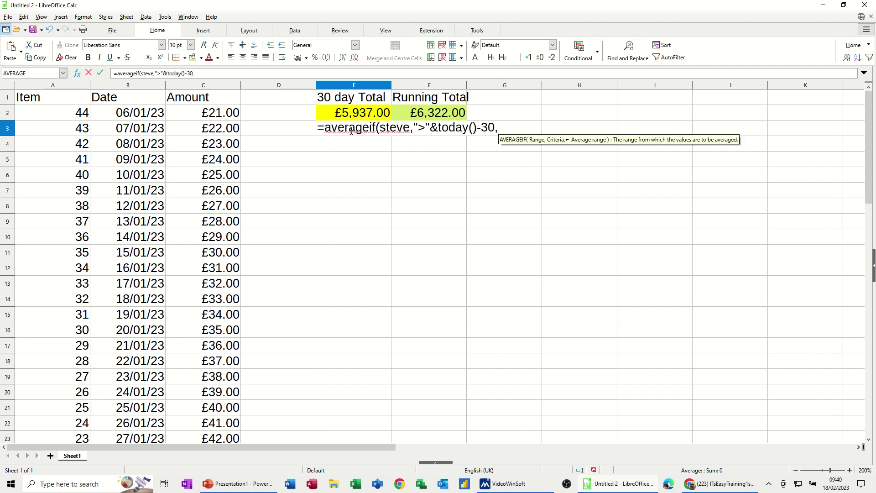
type("dave")
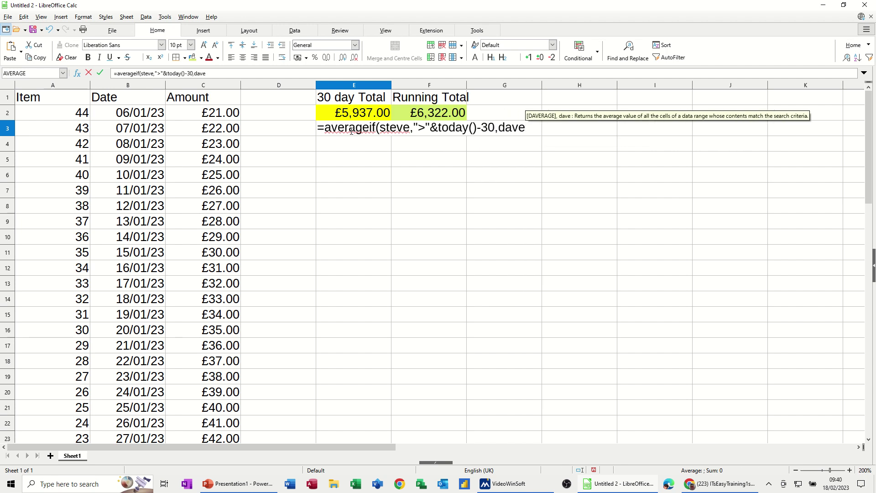
type(")")
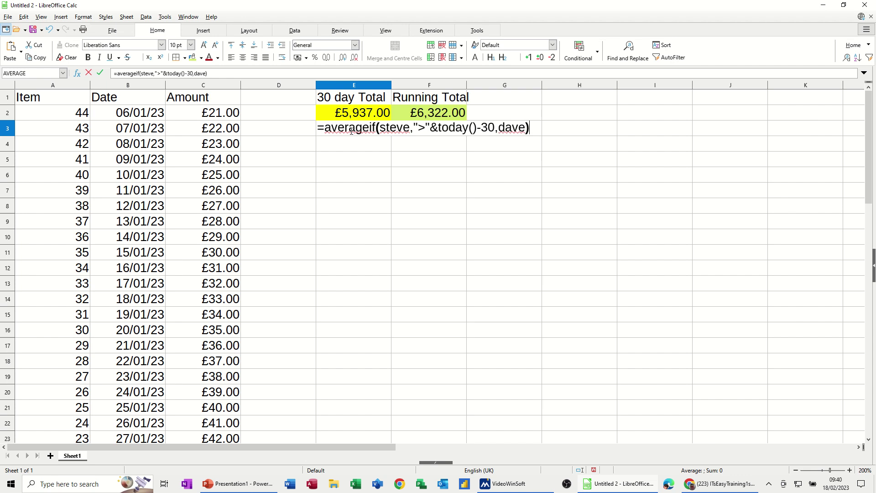
left_click(100, 73)
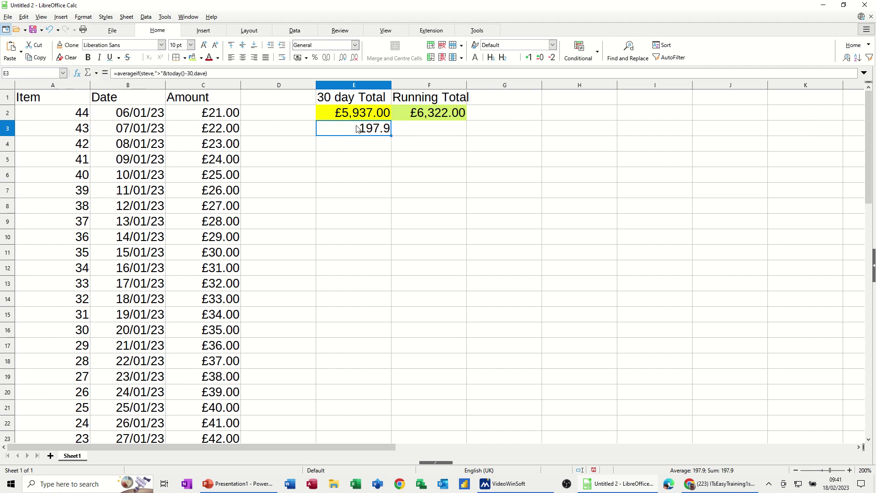
Enter =average(dave) in F3, showing £143.68.
left_click(428, 133)
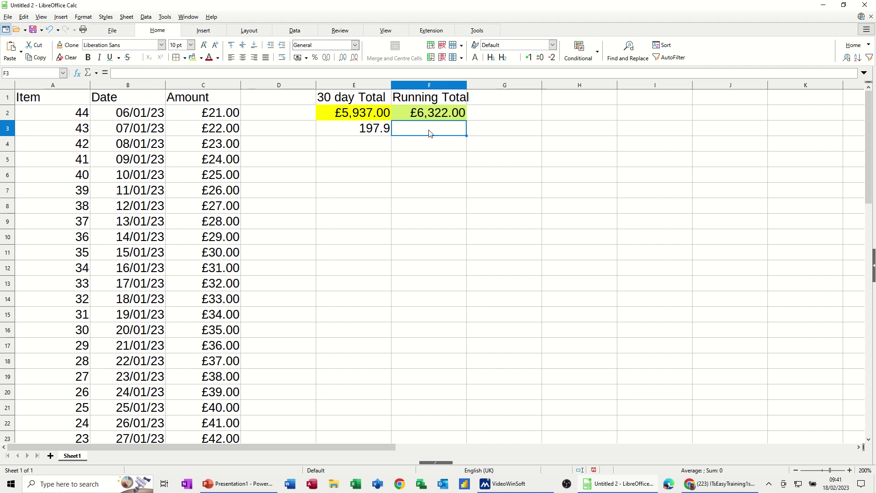
type("=")
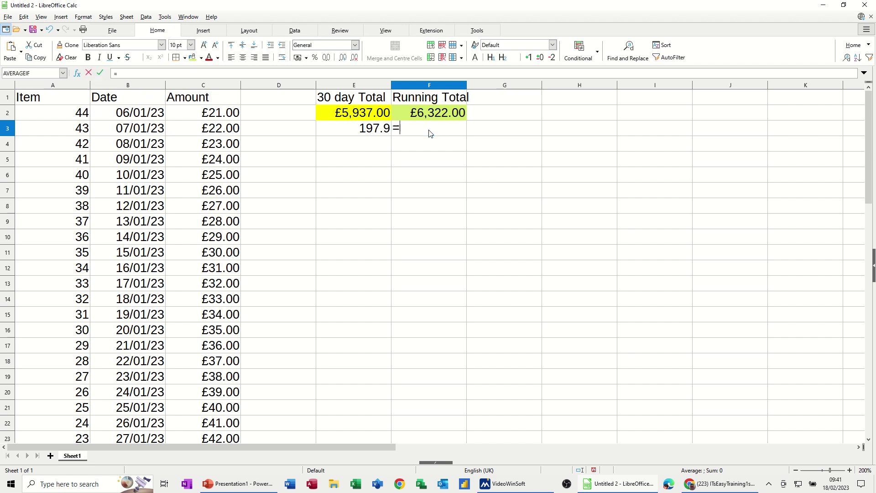
type("average(")
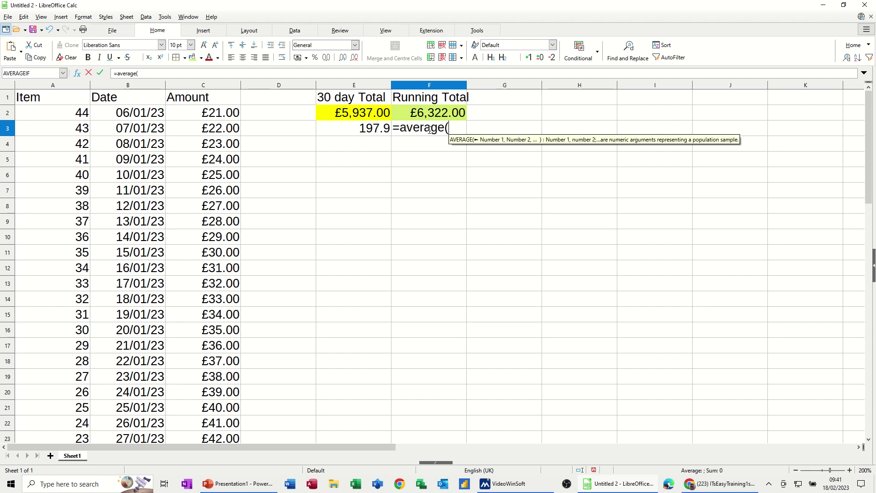
type("dave)")
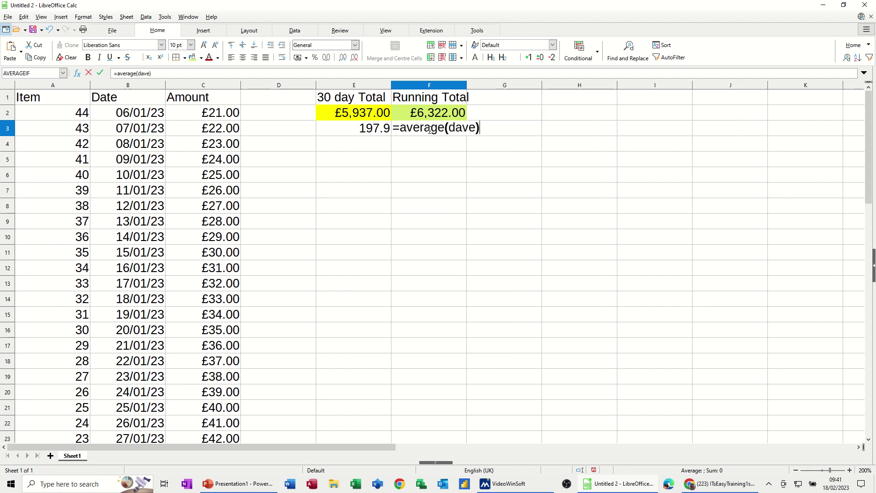
left_click(100, 73)
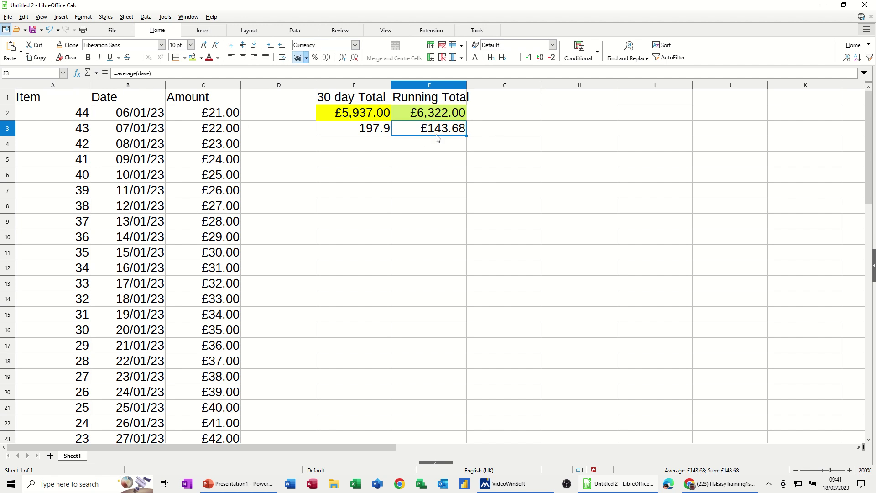
left_click(380, 130)
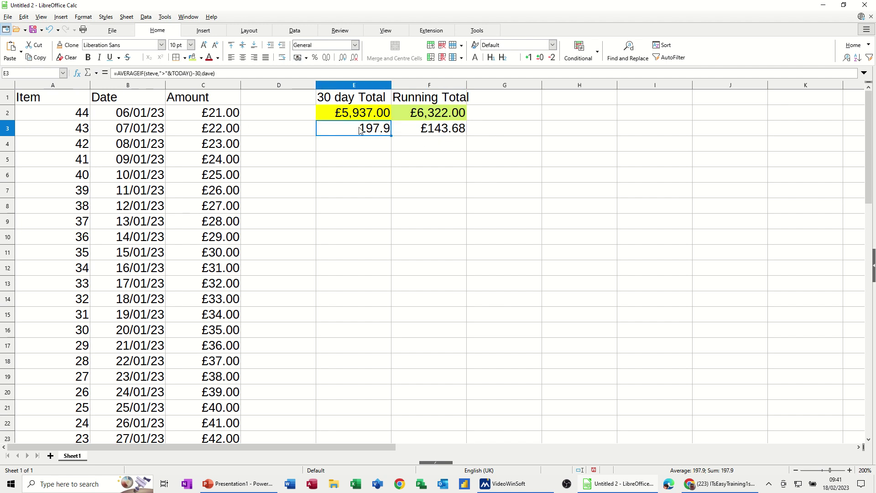